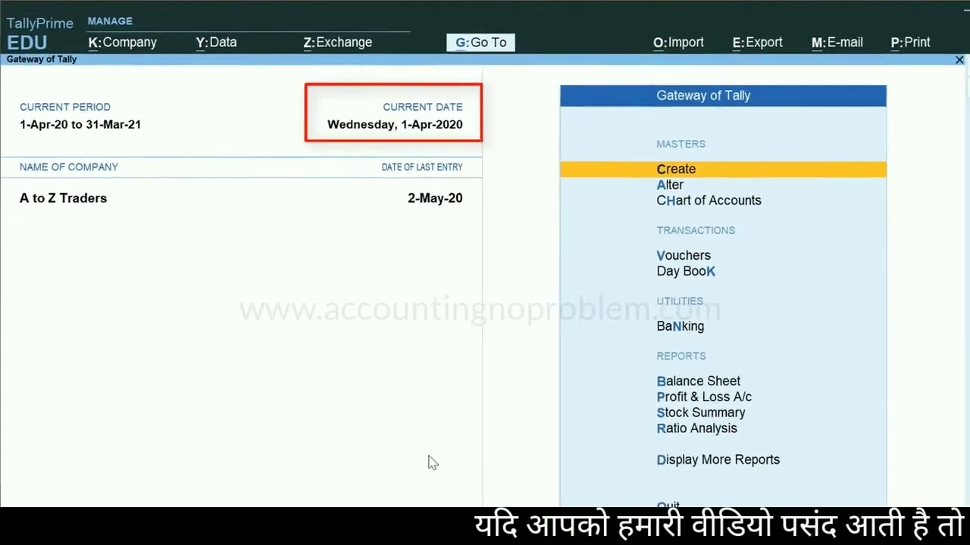
# Change the current date to 2-6 (2 June 2020)
pyautogui.press('F2')
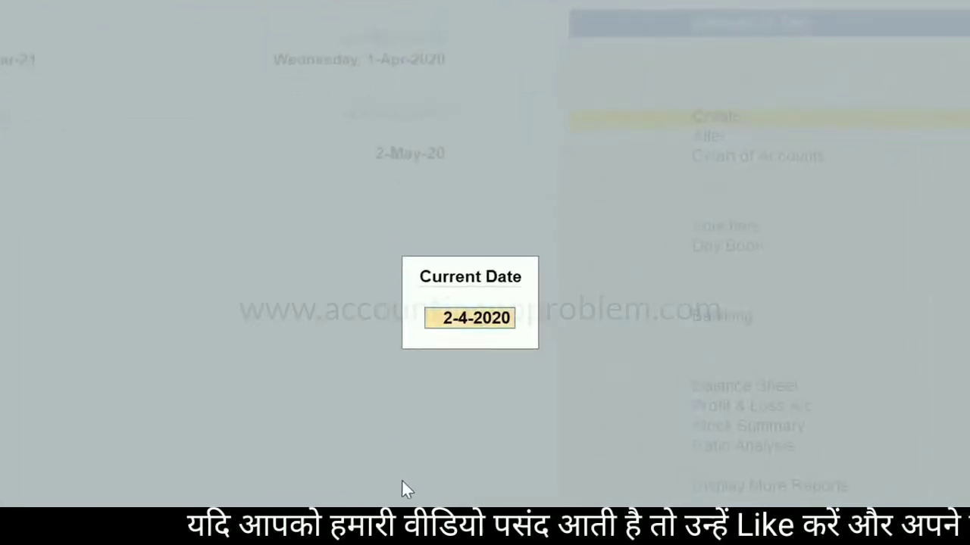
pyautogui.write('2/6')
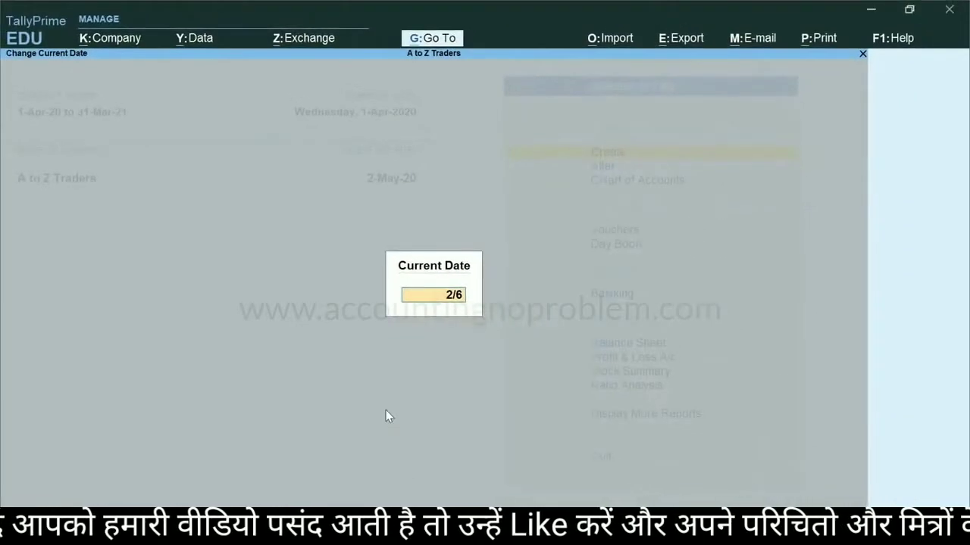
pyautogui.press('Return')
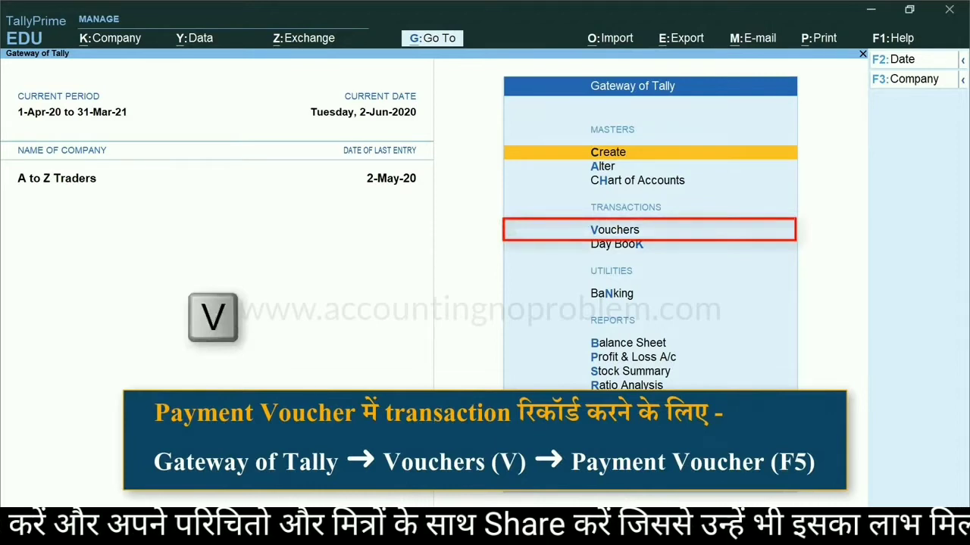
# Open a new Payment voucher and configure it to skip the Date field during voucher creation
pyautogui.press('v')
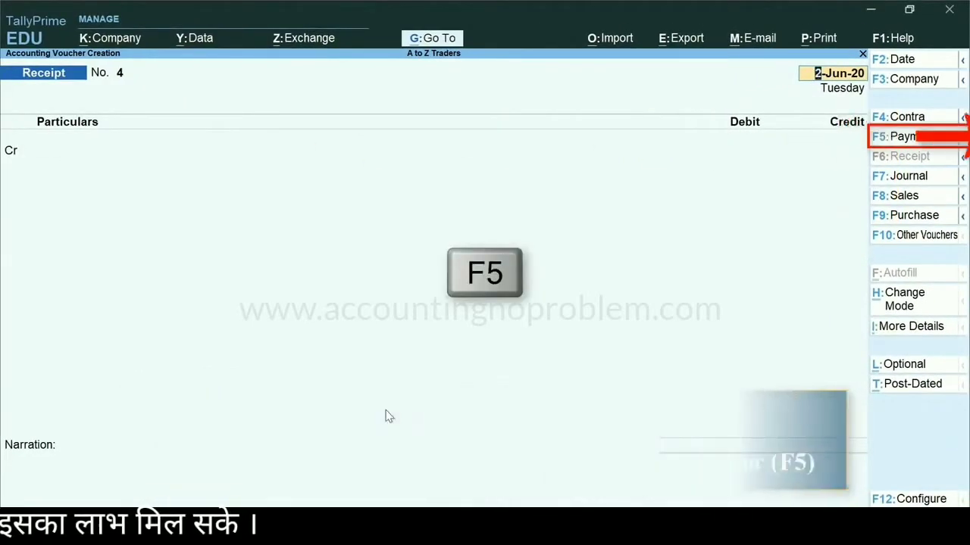
pyautogui.press('F5')
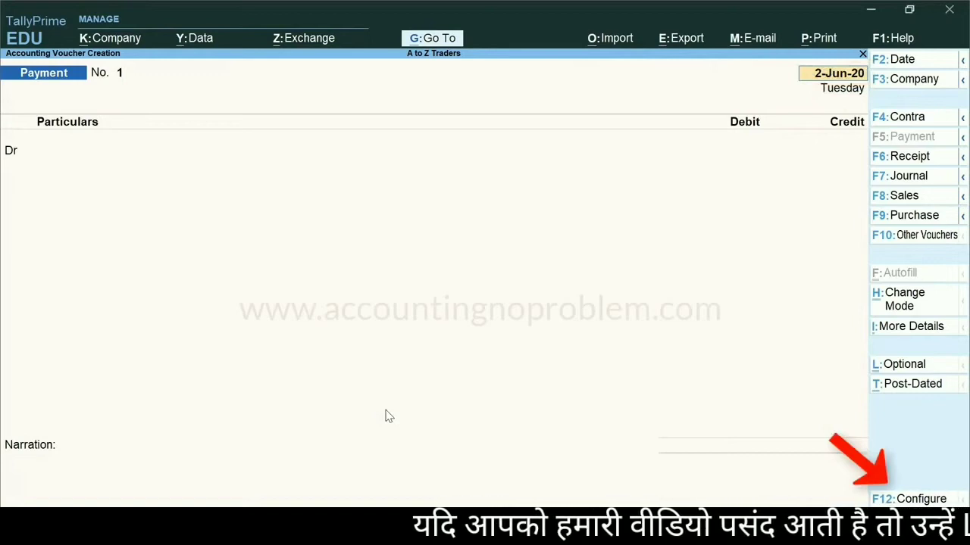
pyautogui.press('F12')
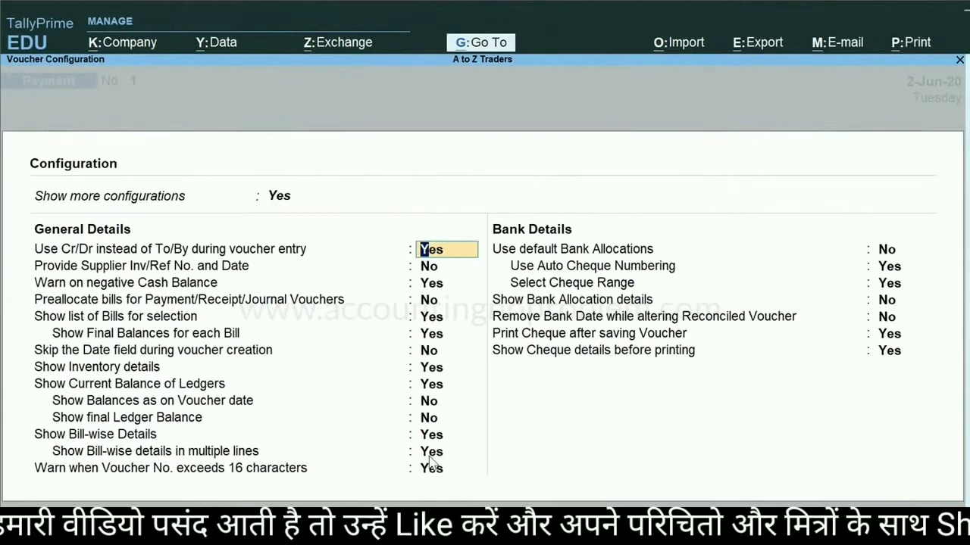
pyautogui.press('Down')
pyautogui.press('Down')
pyautogui.press('Down')
pyautogui.press('Down')
pyautogui.press('Down')
pyautogui.press('Down')
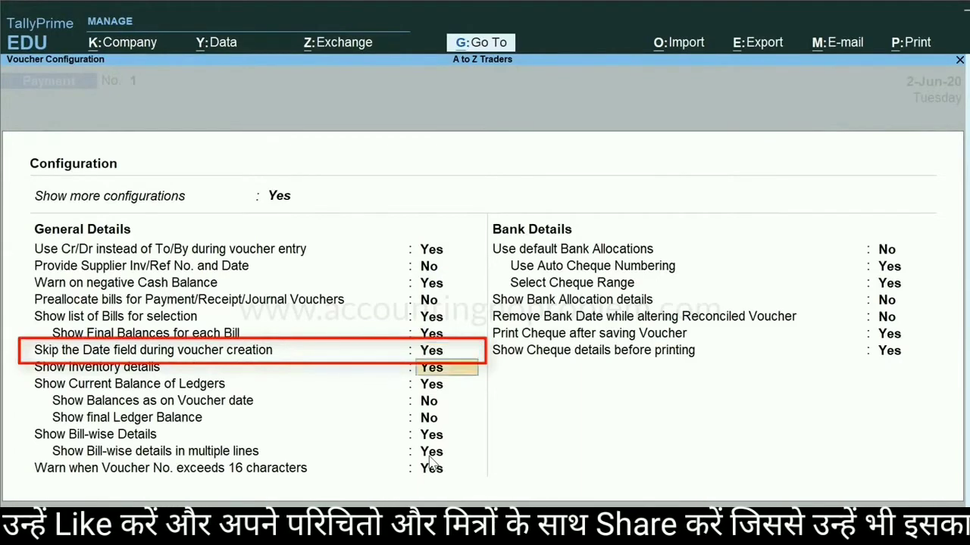
pyautogui.press('Return')
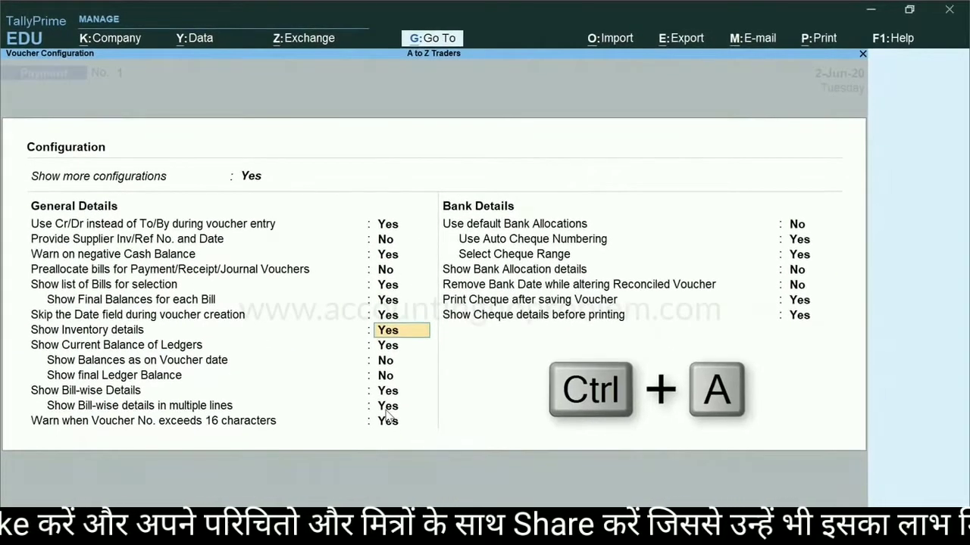
pyautogui.hotkey('ctrl', 'a')
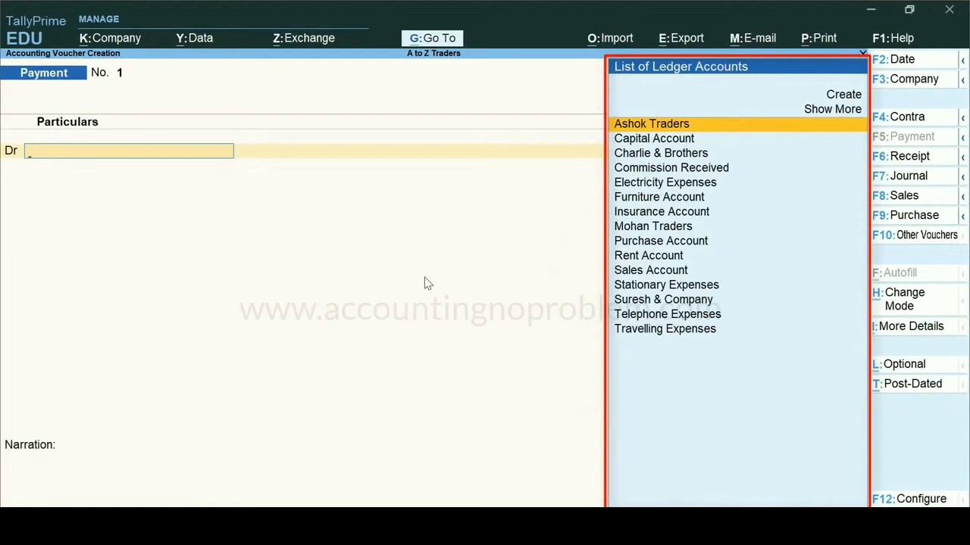
# Create a new ledger with the borrower's name under Loans & Advances (Asset) and take it as the debit account
pyautogui.hotkey('alt', 'c')
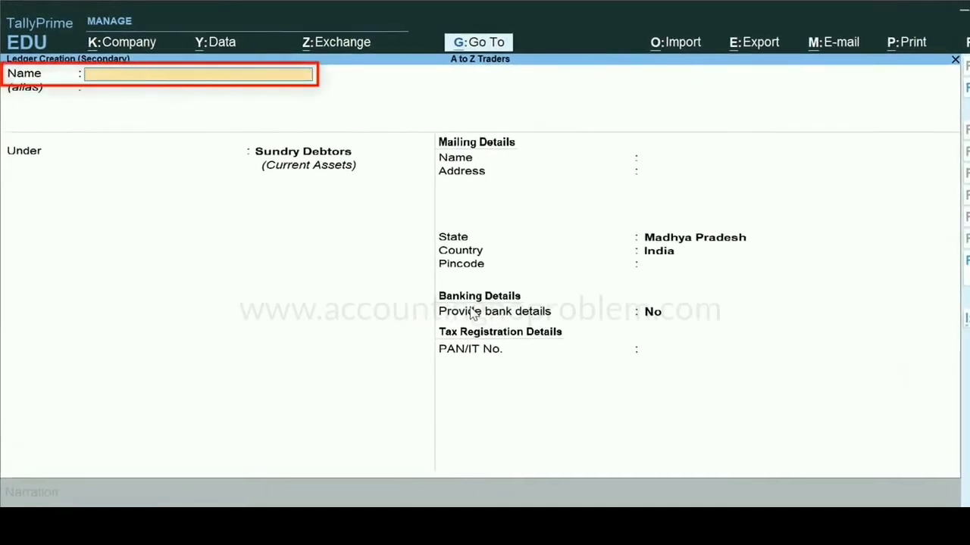
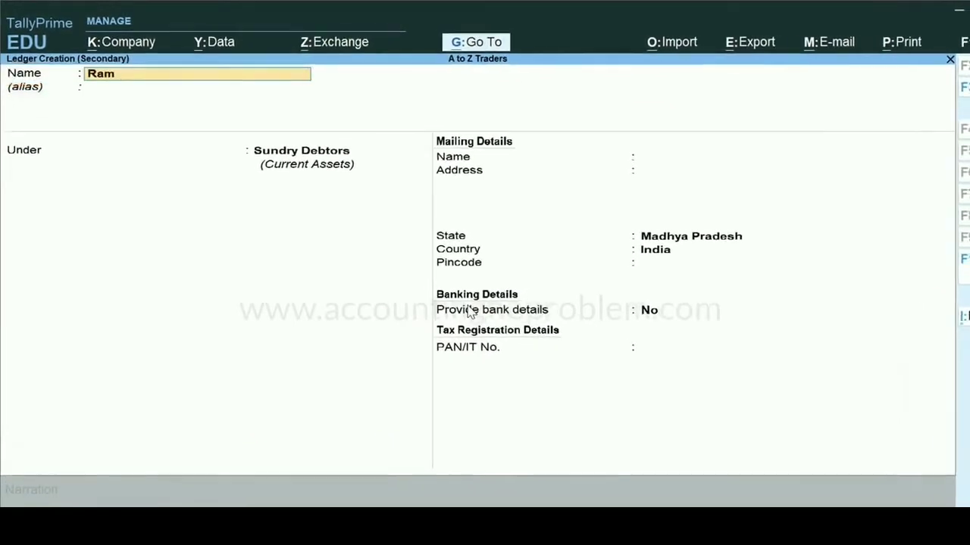
pyautogui.press('Return')
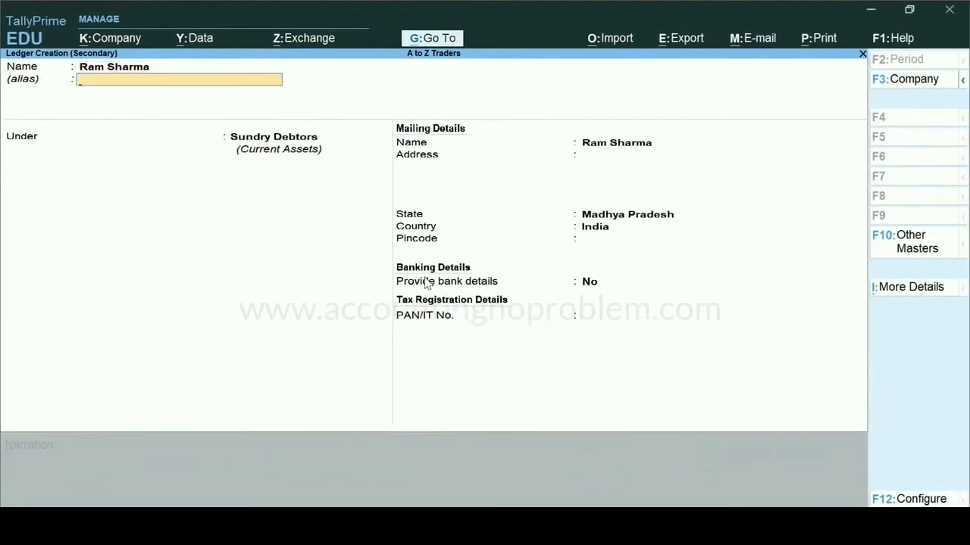
pyautogui.press('Return')
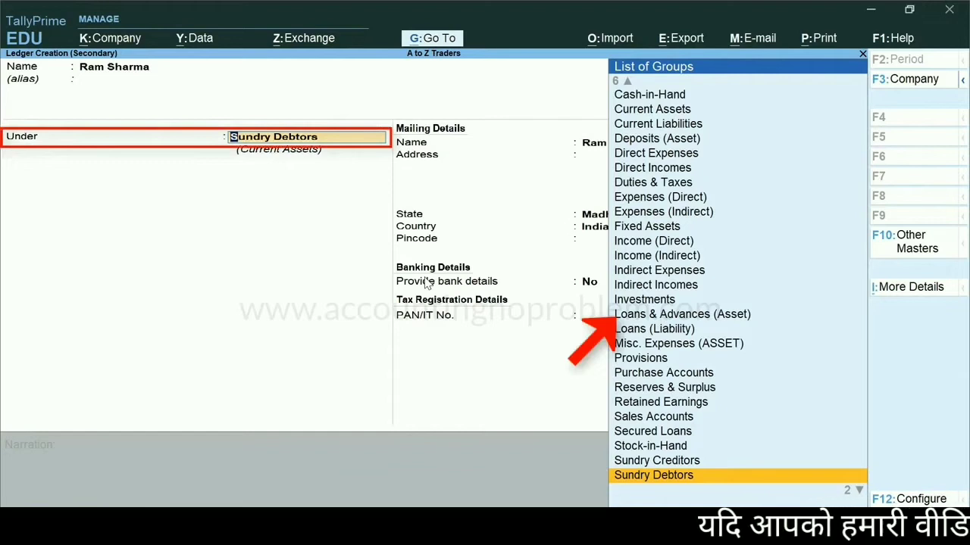
pyautogui.write('Loans & Advances (Asset')
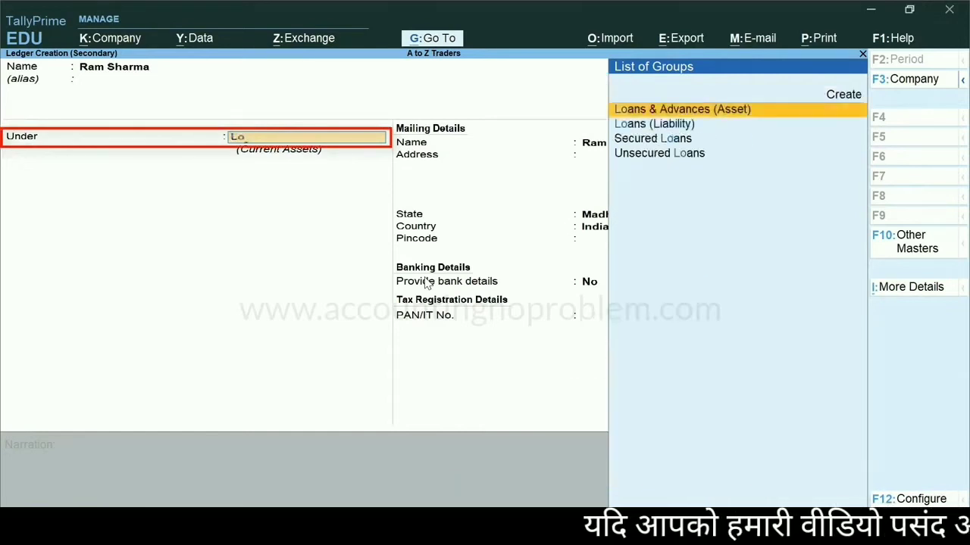
pyautogui.press('Return')
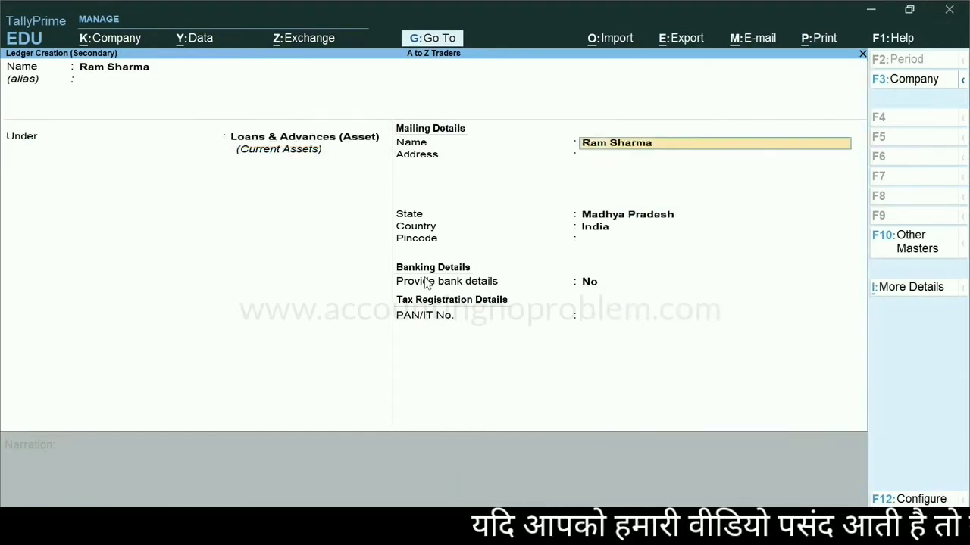
pyautogui.press('ctrl')
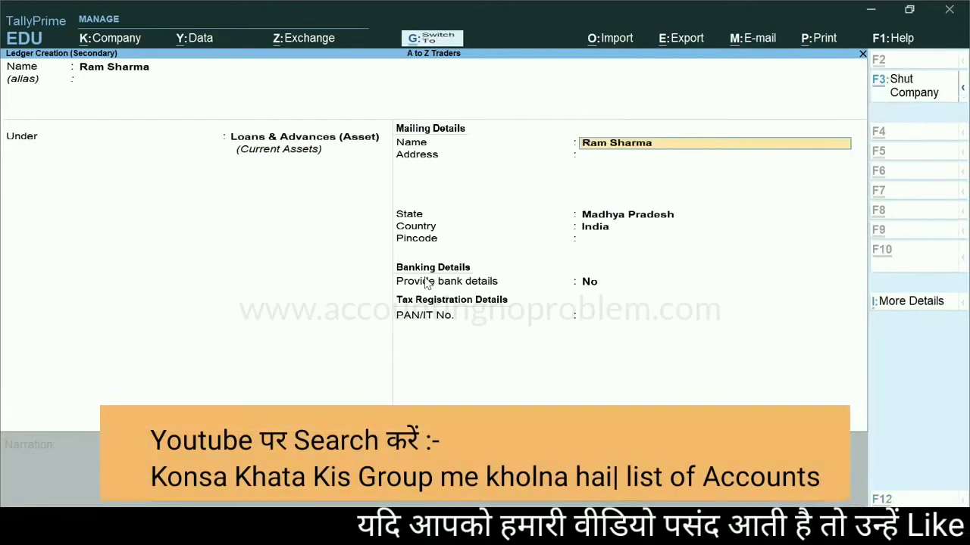
pyautogui.hotkey('ctrl', 'a')
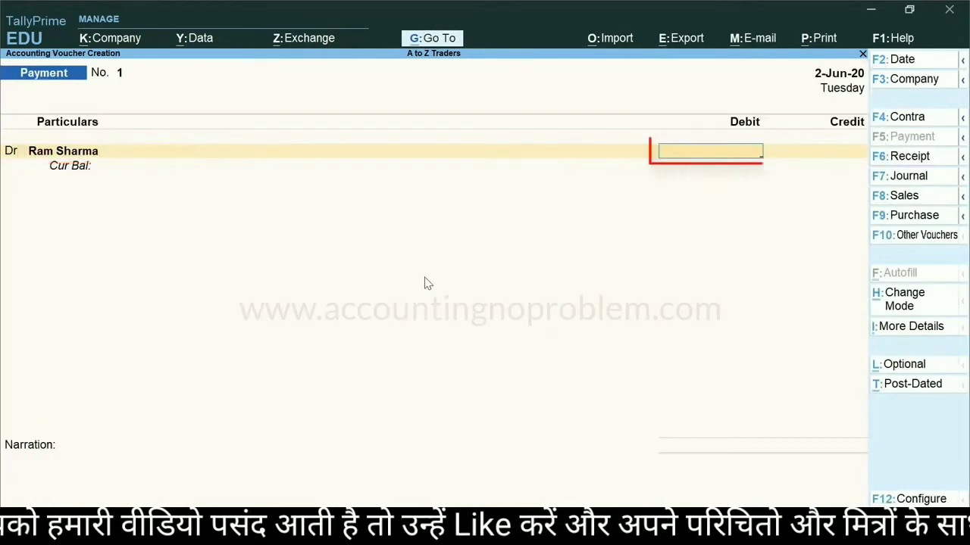
# Enter 2000 as the debit amount for the borrower's ledger
pyautogui.write('2000')
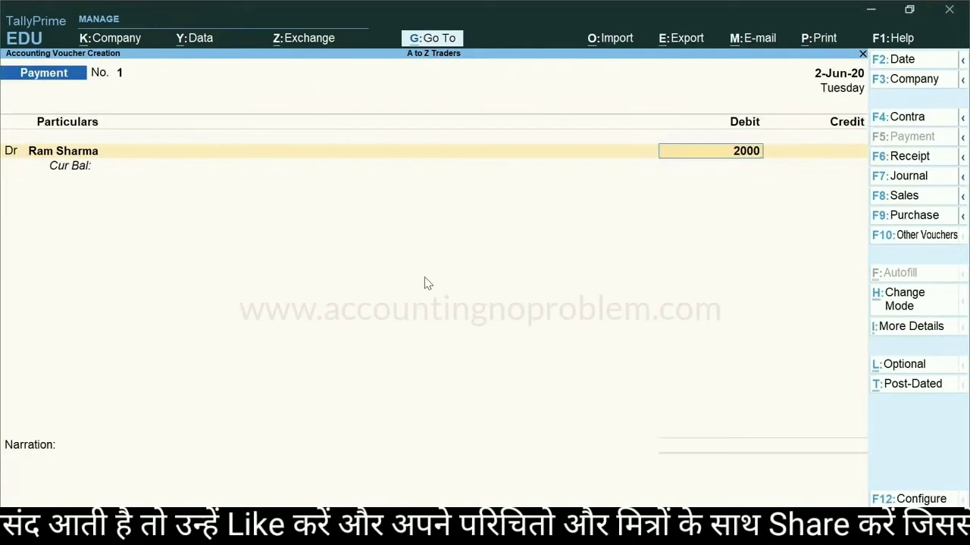
pyautogui.press('Return')
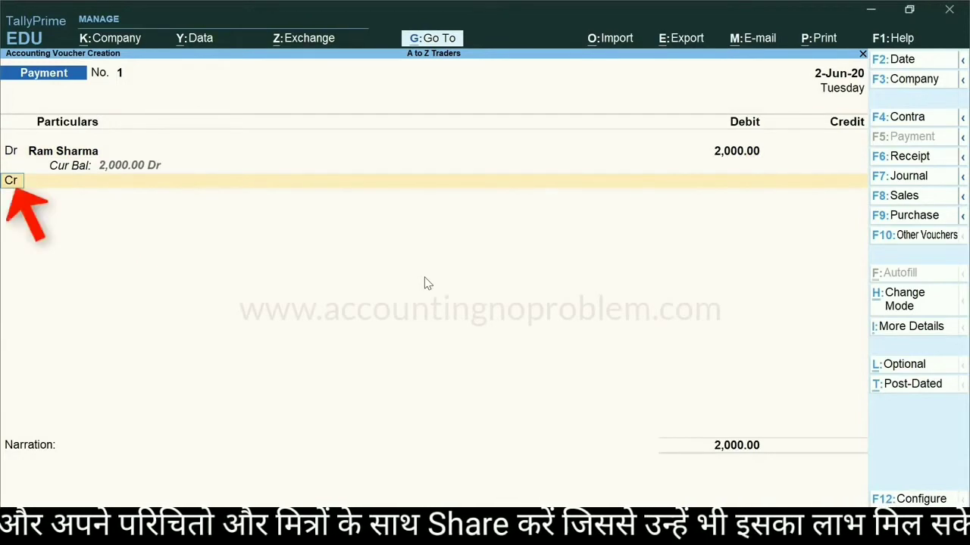
pyautogui.press('Return')
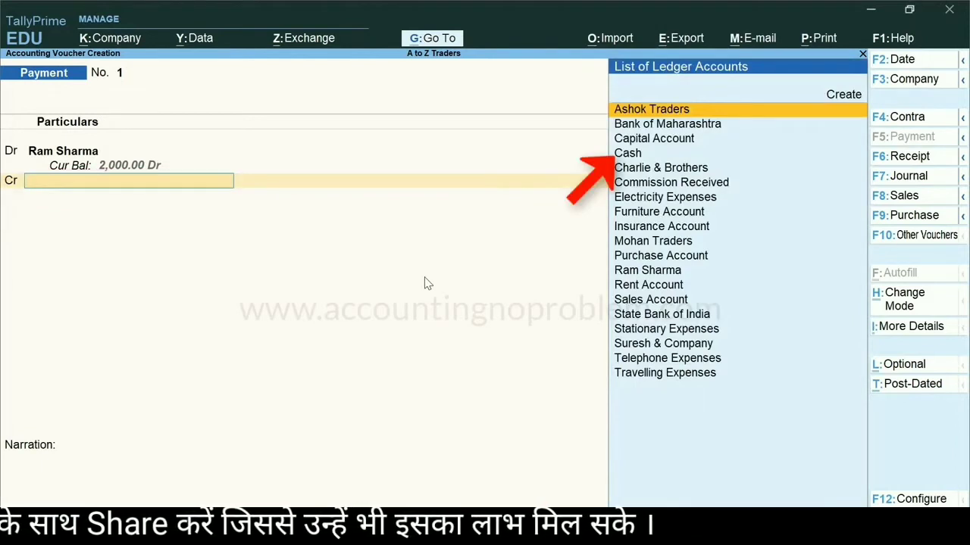
# Credit the Cash ledger for 2,000 and enter the narration 'Being Rs.2000 loan given to' followed by the borrower's name
pyautogui.write('C')
pyautogui.press('Down')
pyautogui.press('Return')
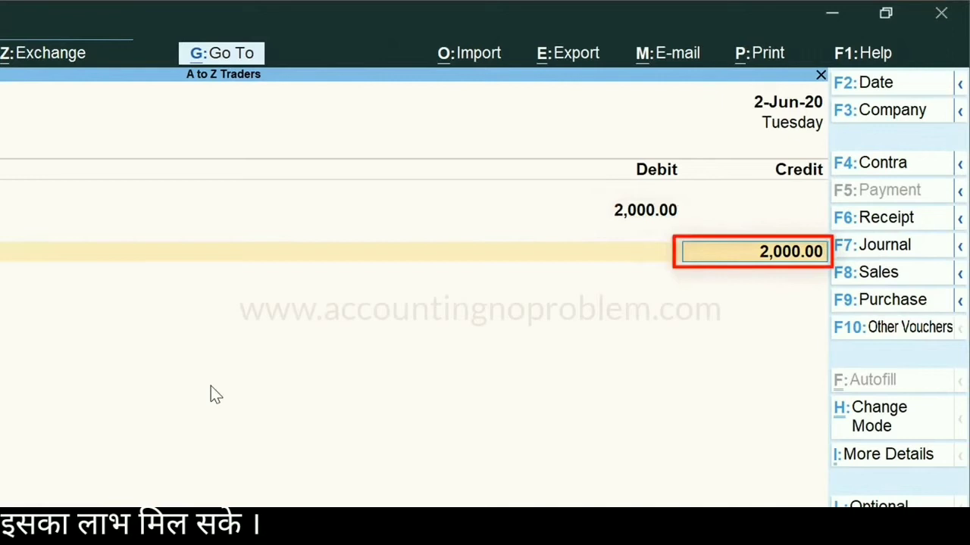
pyautogui.press('Return')
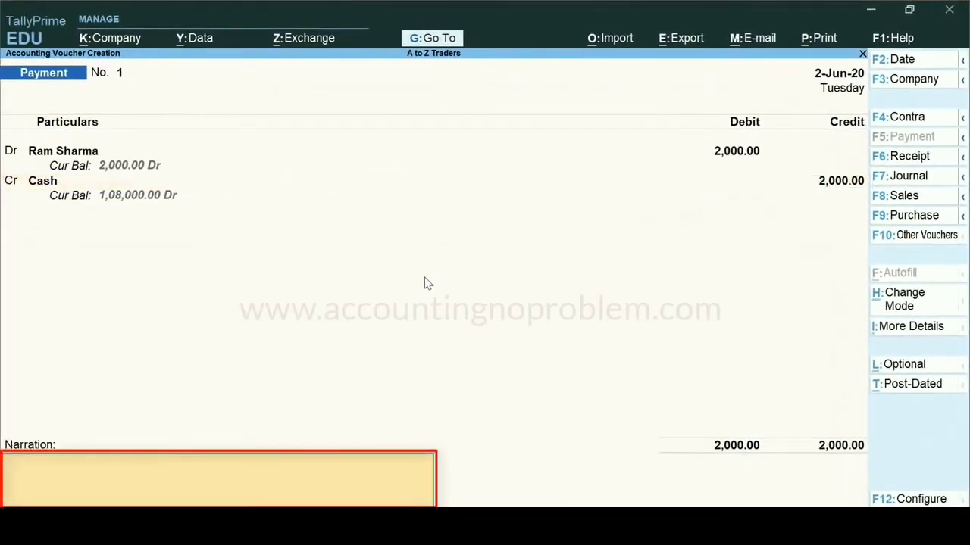
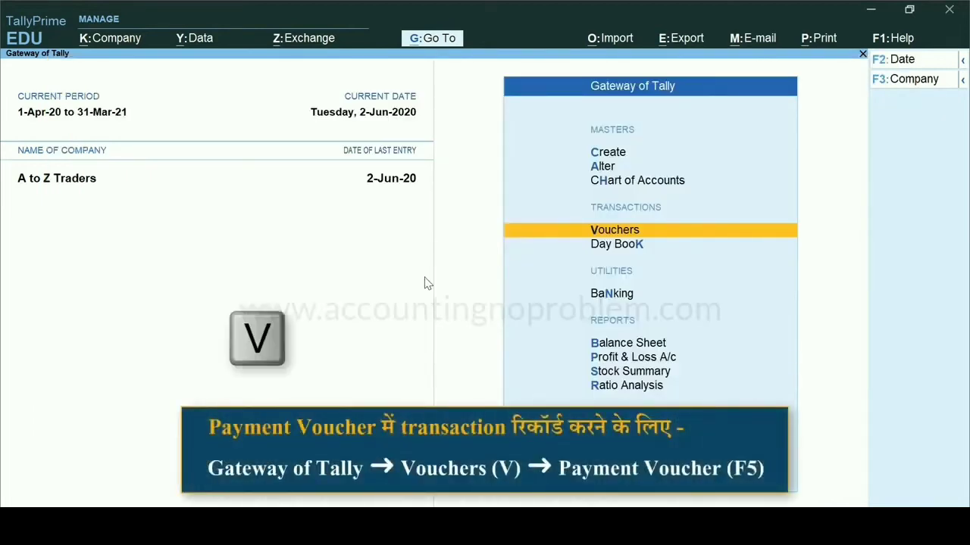
# Open a new Payment voucher and set its date to 31-Jul-20
pyautogui.press('v')
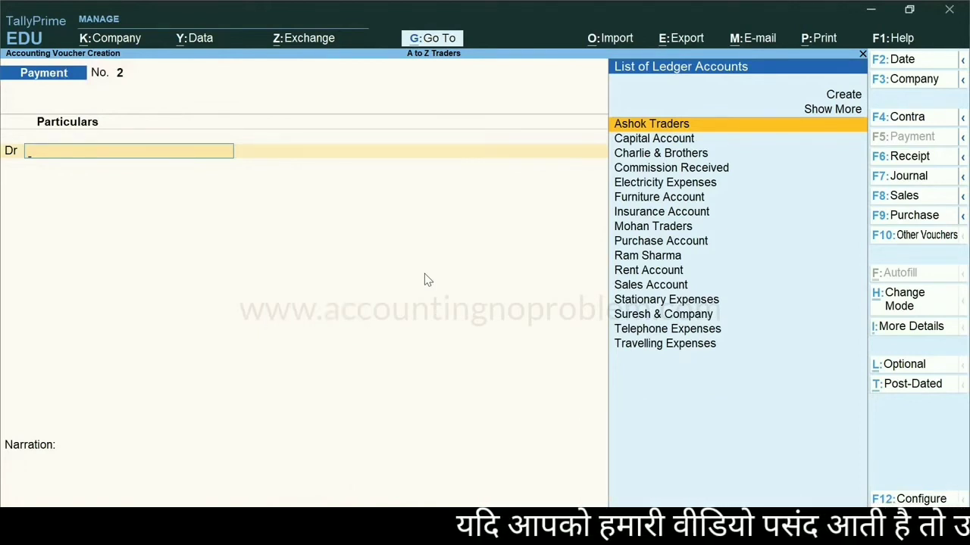
pyautogui.press('F12')
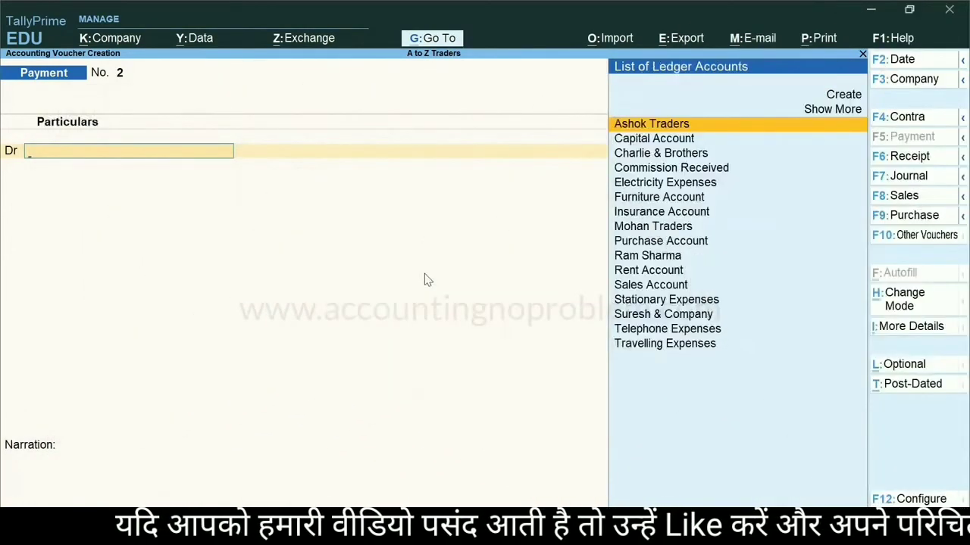
pyautogui.press('F2')
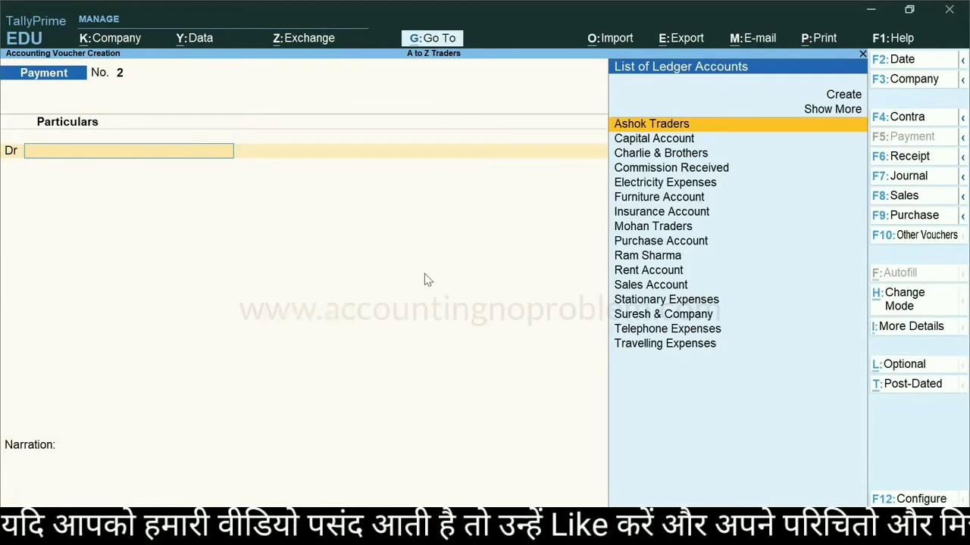
pyautogui.write('31.7')
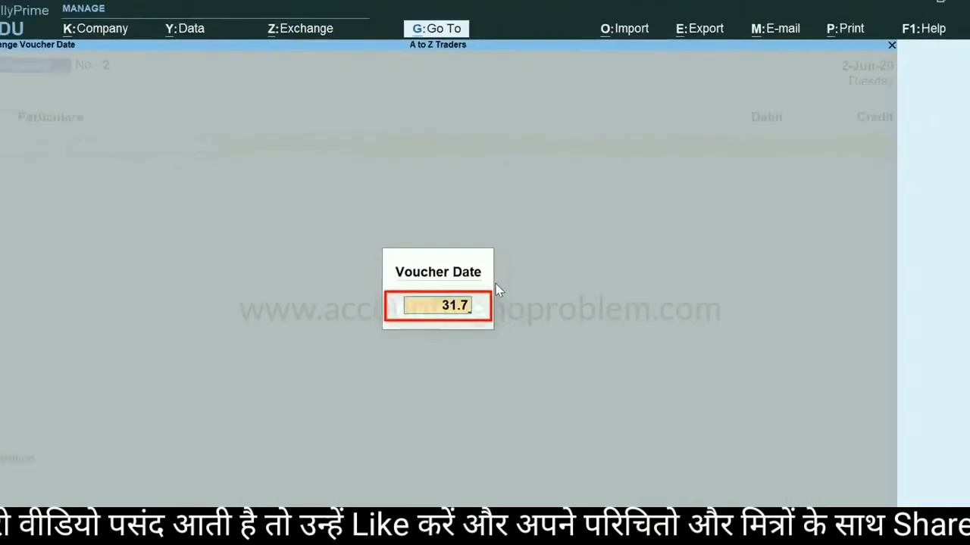
pyautogui.press('Return')
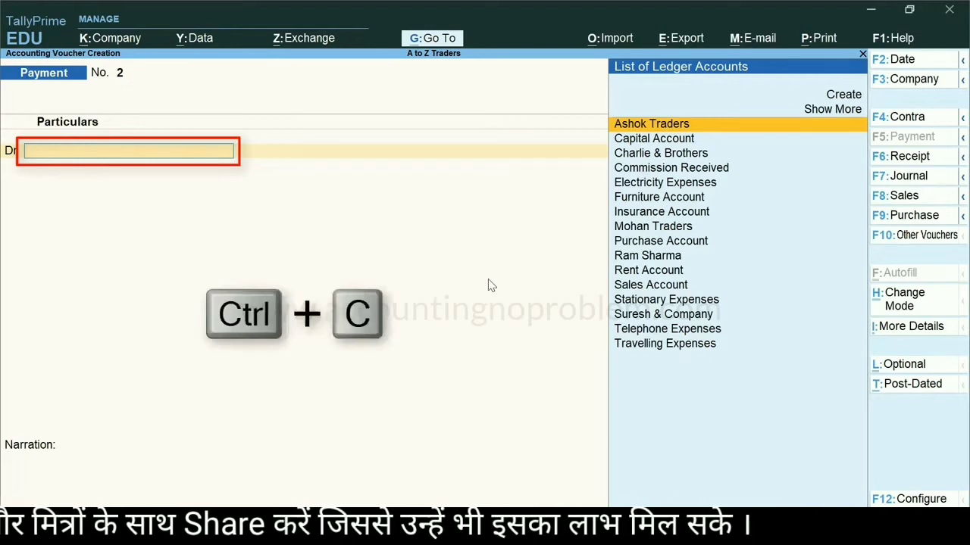
# Create a 'Cycle Account' ledger under Fixed Assets and take it as the debit account
pyautogui.hotkey('ctrl', 'c')
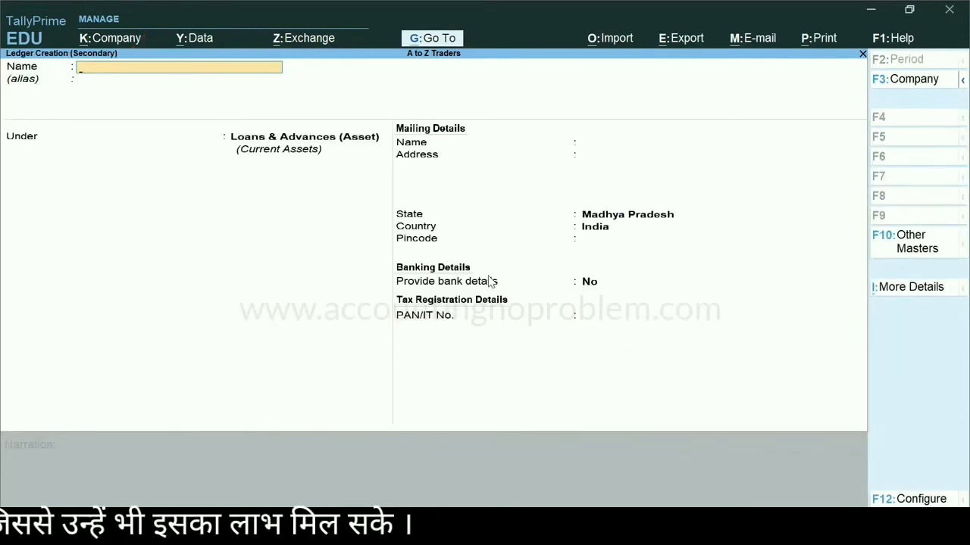
pyautogui.write('Cycle Account')
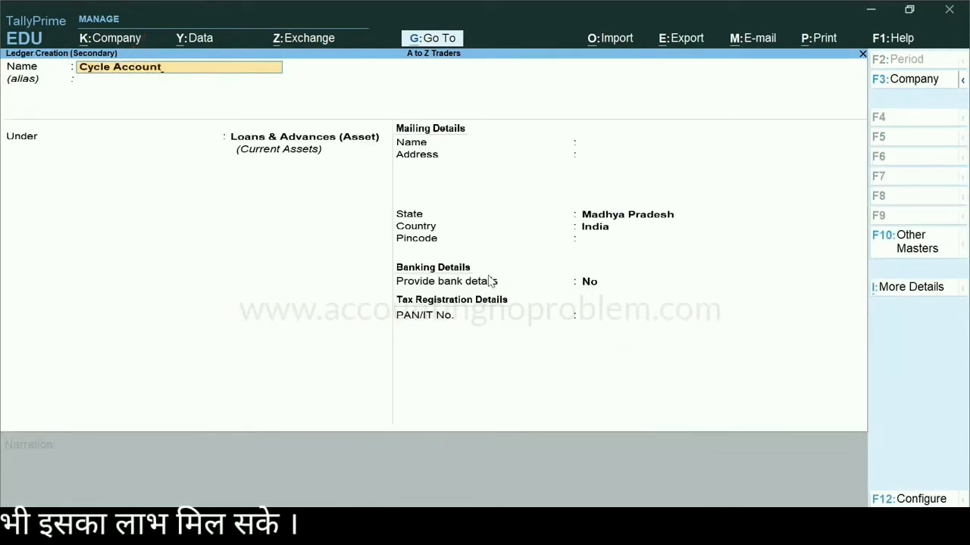
pyautogui.press('Return')
pyautogui.press('Return')
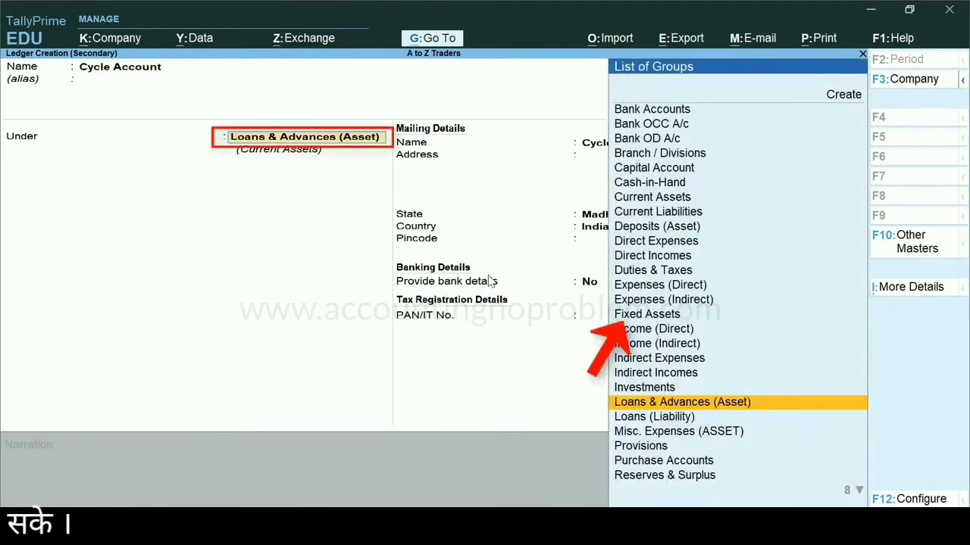
pyautogui.write('Fi')
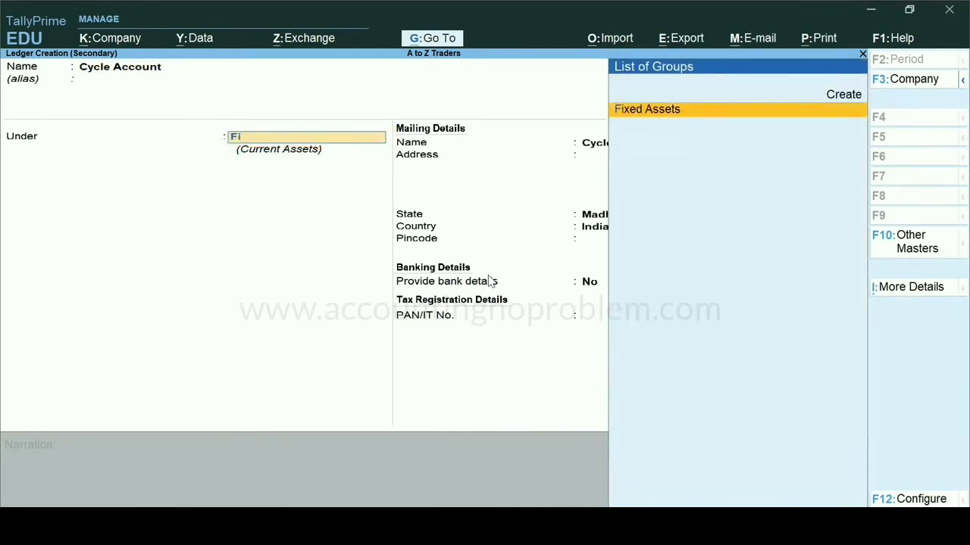
pyautogui.write('x')
pyautogui.press('Return')
pyautogui.hotkey('ctrl', 'a')
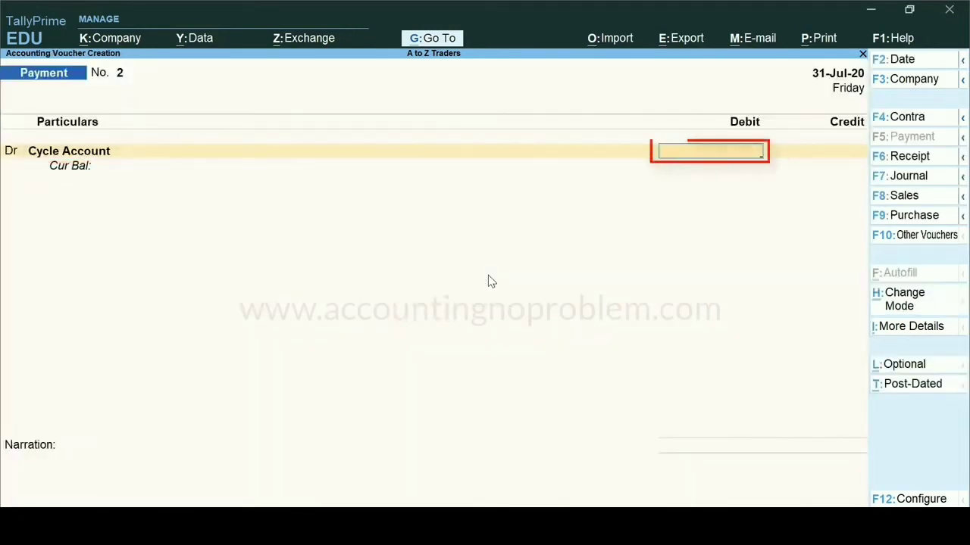
# Enter 3000 as the debit amount for Cycle Account
pyautogui.write('3000')
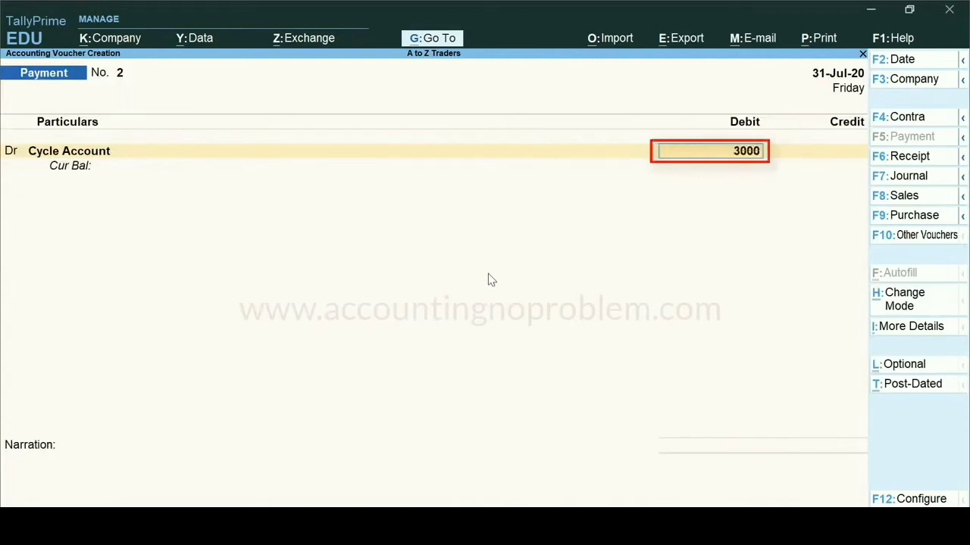
pyautogui.press('Return')
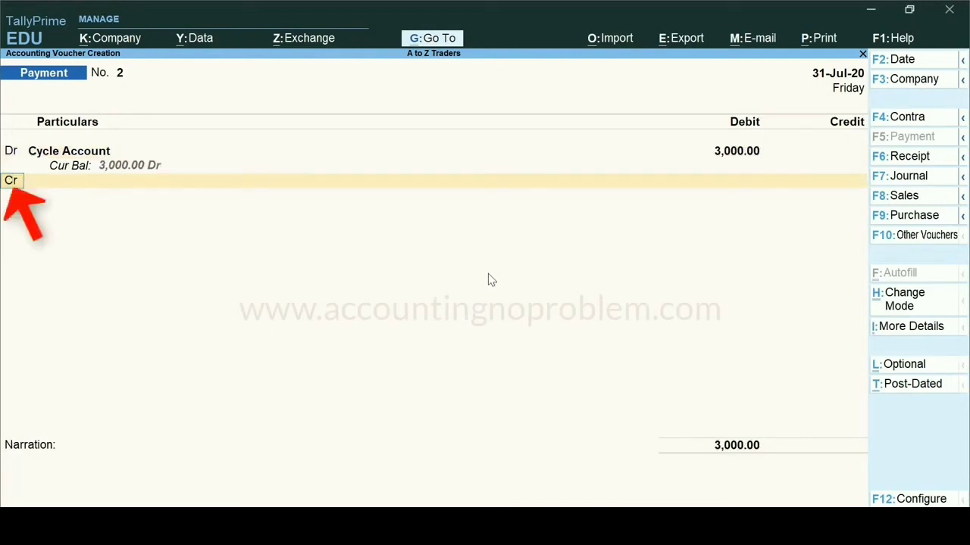
# Credit State Bank of India for the 3,000.00 amount
pyautogui.press('Return')
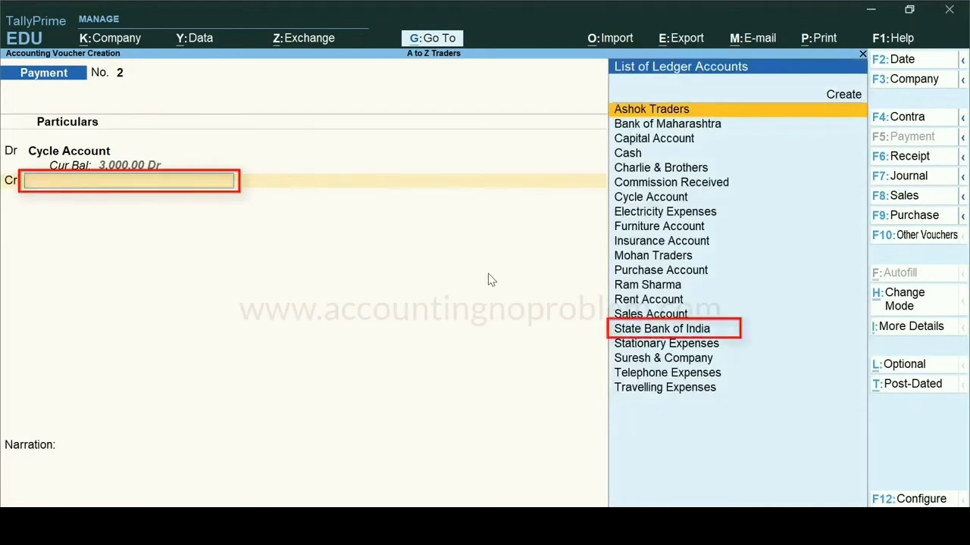
pyautogui.write('S')
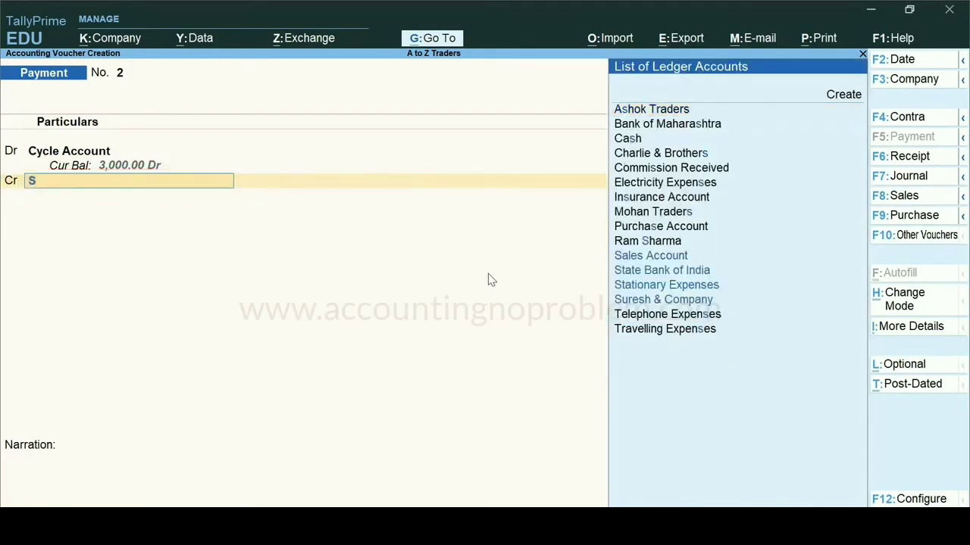
pyautogui.press('Return')
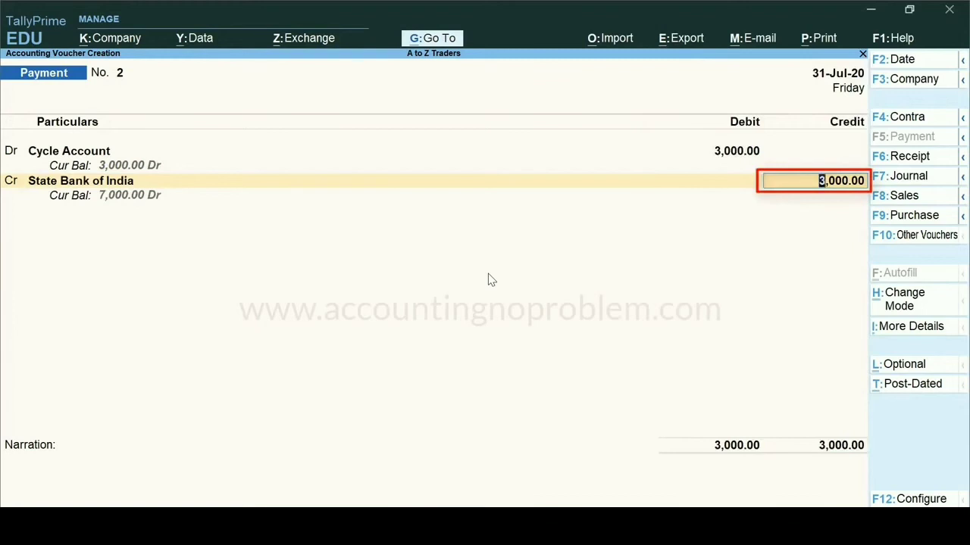
pyautogui.press('Return')
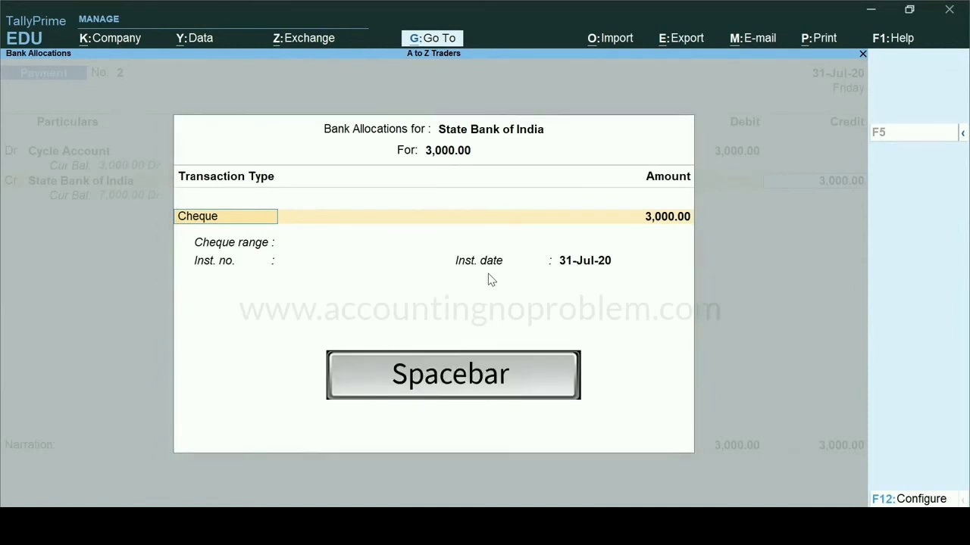
# Set the bank allocation transaction type to Cheque, browsing the full list of transaction types
pyautogui.press('space')
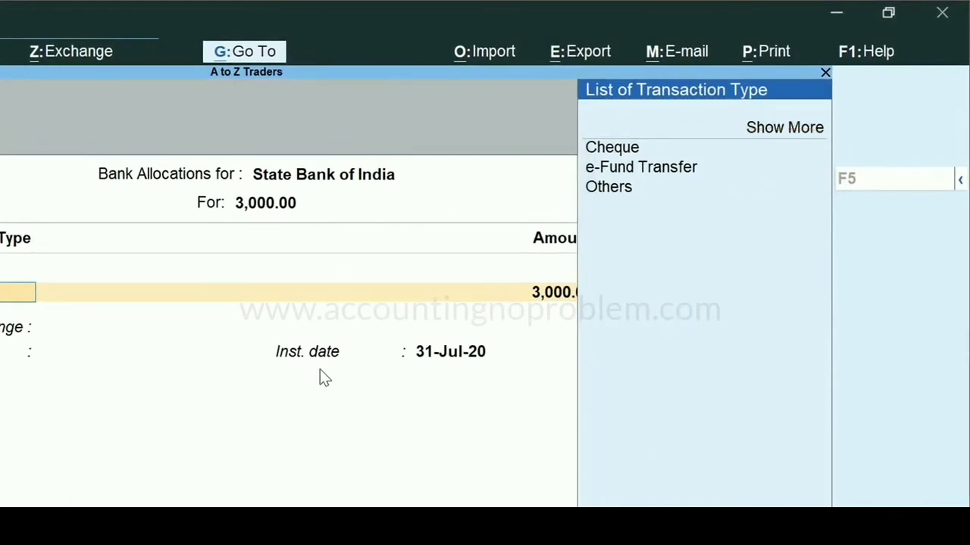
pyautogui.press('Up')
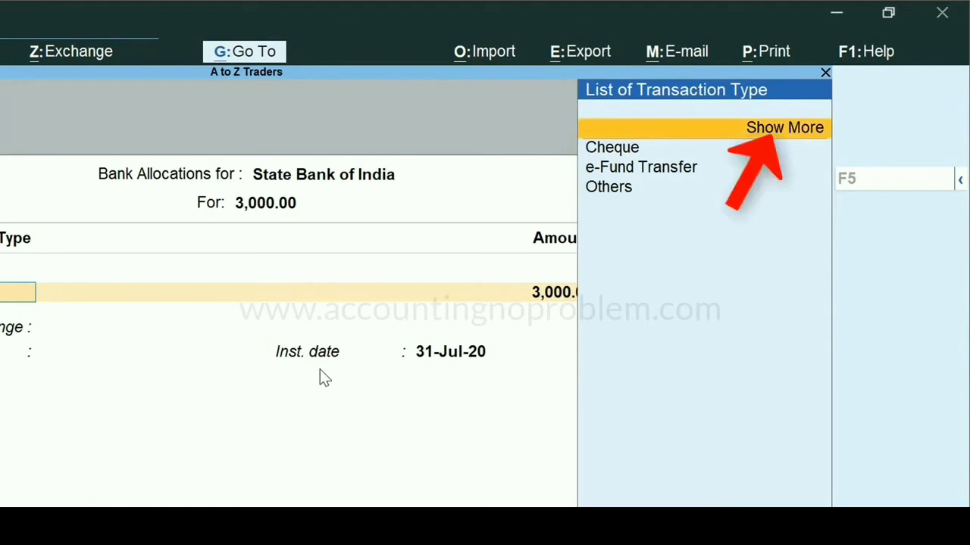
pyautogui.press('Return')
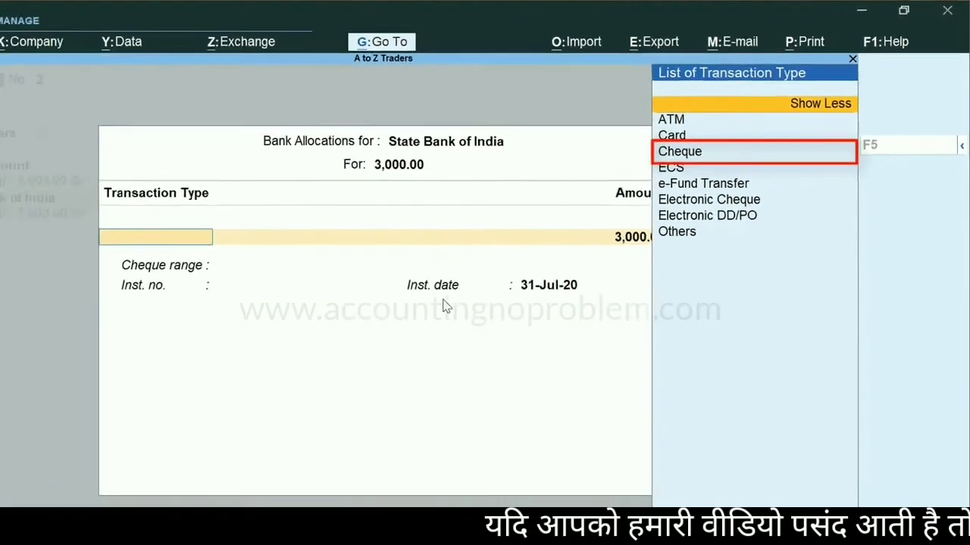
pyautogui.press('Down')
pyautogui.press('Down')
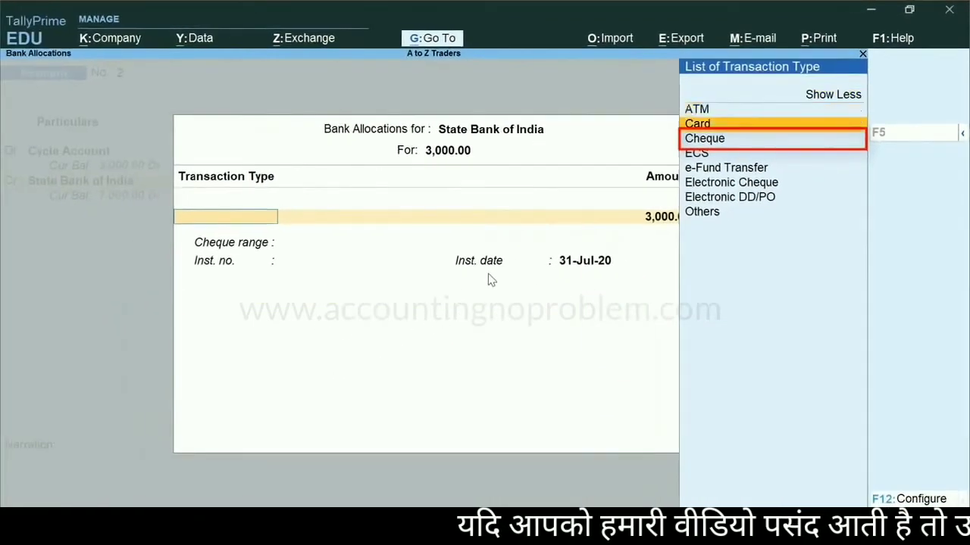
pyautogui.press('Down')
pyautogui.press('Return')
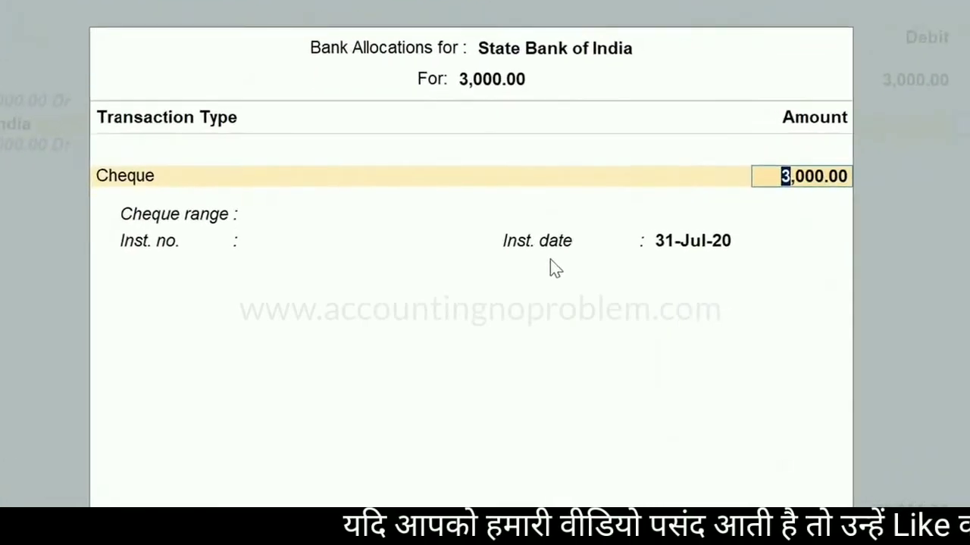
# Enter cheque instrument number 012455 with instrument date 31-Jul-20 and close the bank allocations
pyautogui.press('Return')
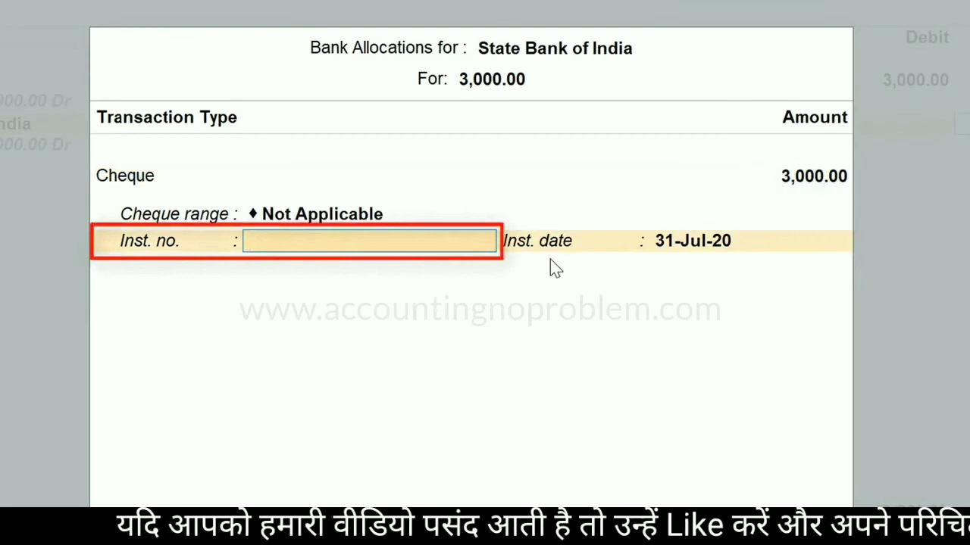
pyautogui.write('012455')
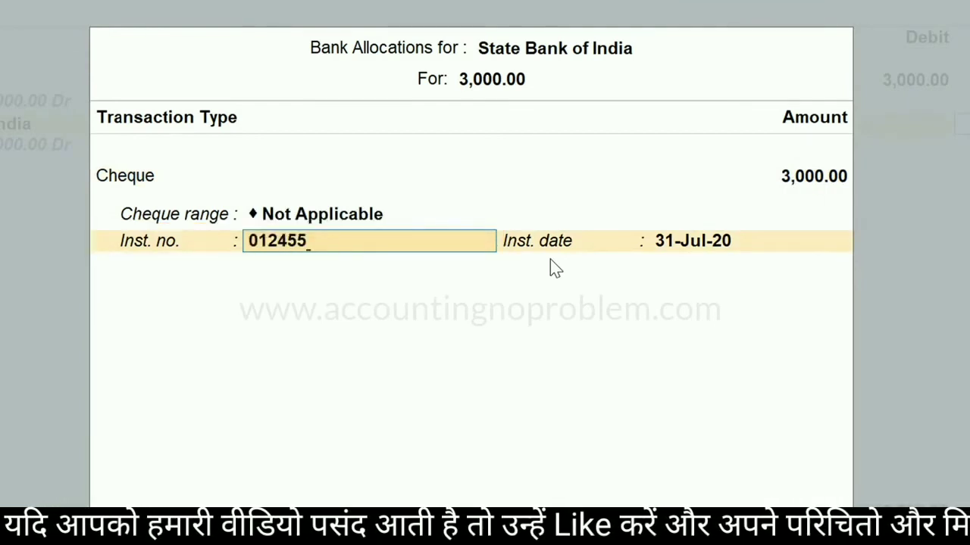
pyautogui.press('Return')
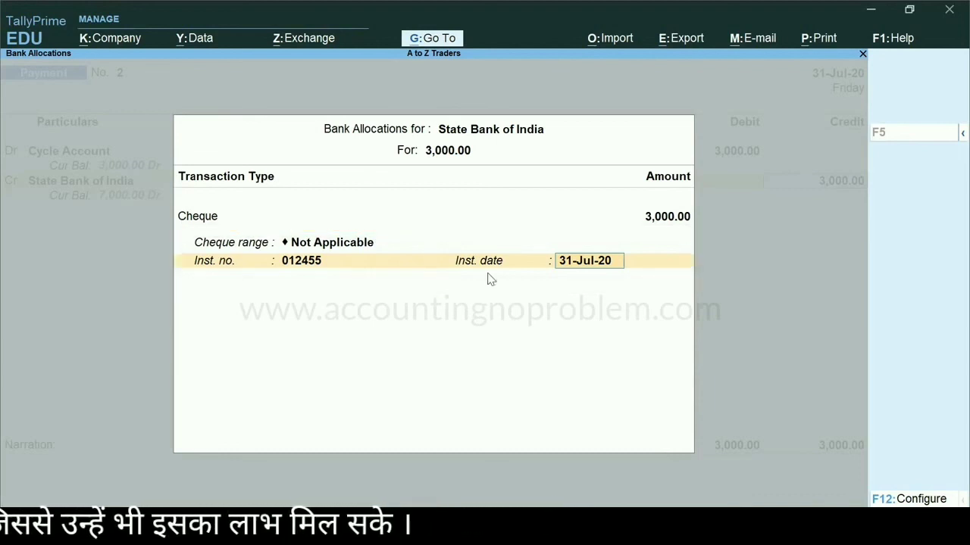
pyautogui.press('Return')
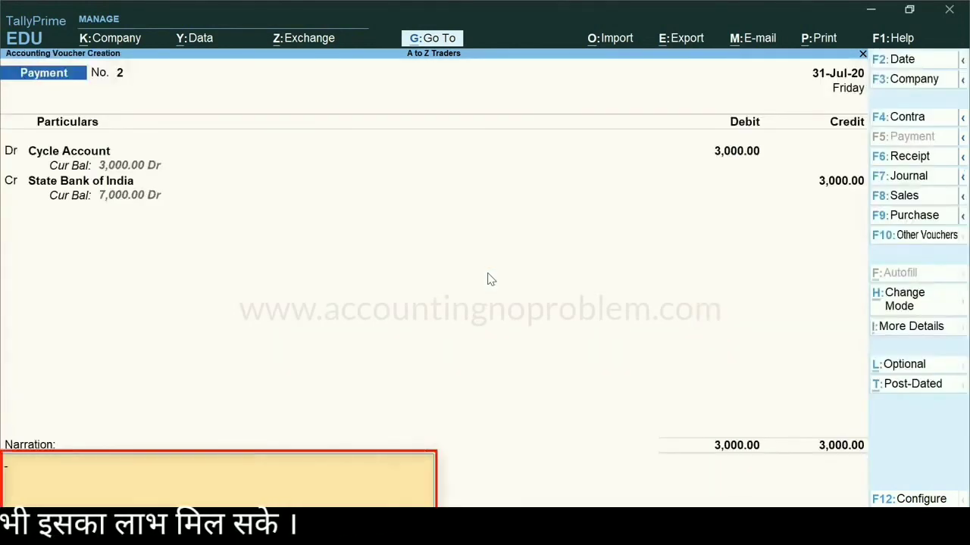
# Enter the narration 'Being Rs.3000 paid towards purchase of cycle, vide State Bank of India cheque no. 012455.' and accept the voucher
pyautogui.write('Being Rs.3000 paid towards purchase of cycle, vide State Bank of India cheque no. 012455.')
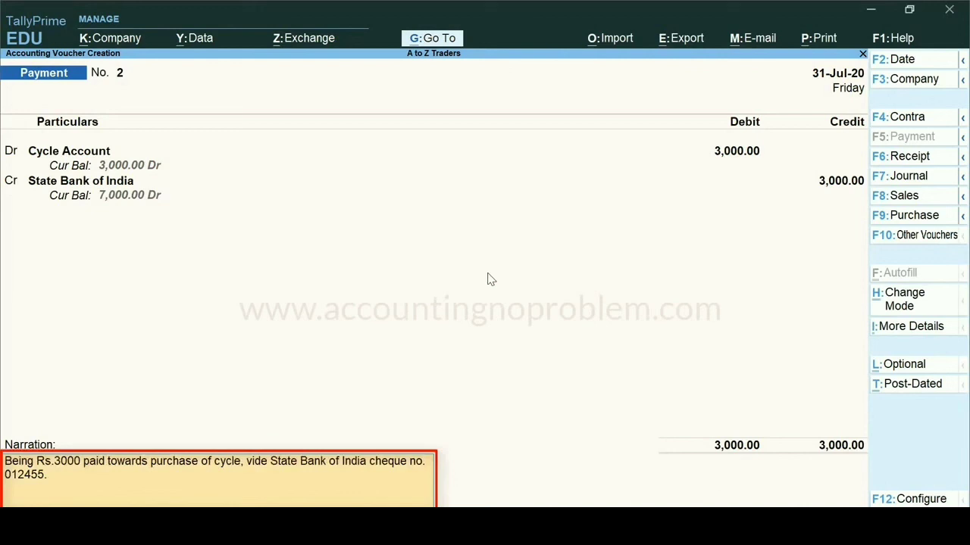
pyautogui.press('Return')
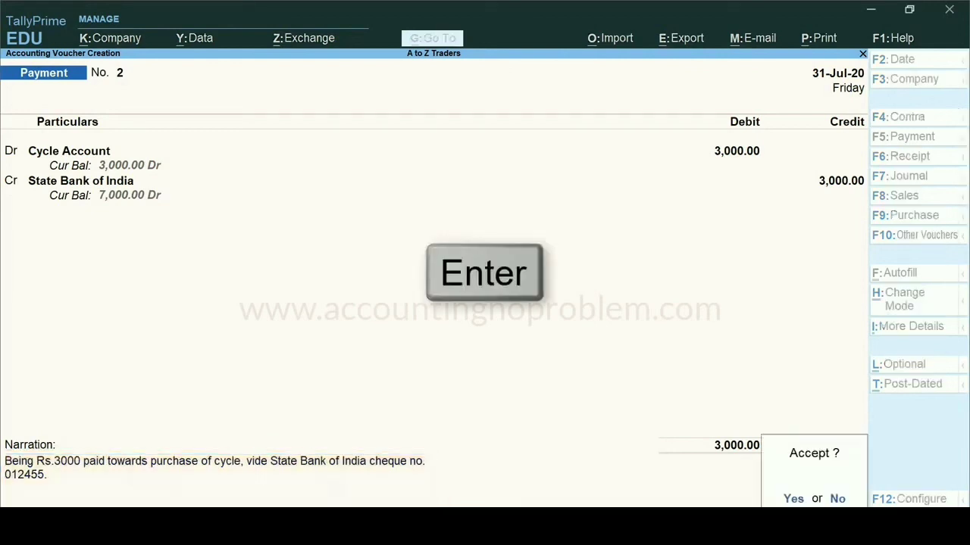
pyautogui.press('Return')
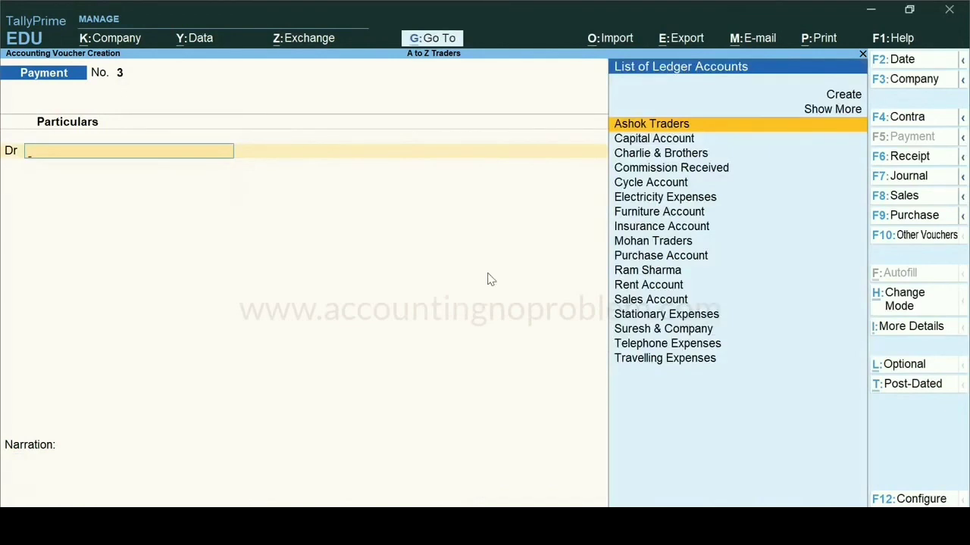